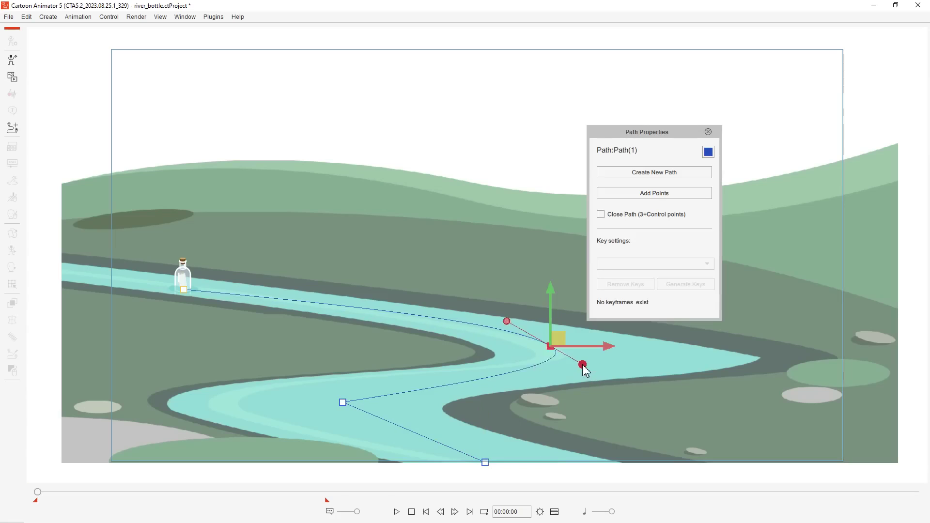
Convert the bottle's path control points to Bezier curves so it floats smoothly along the river
left_click(397, 512)
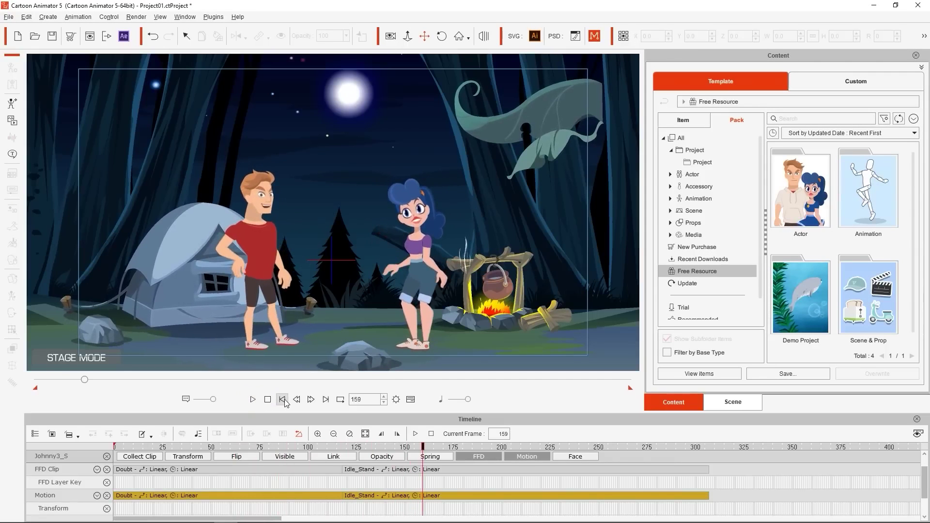
Reset the playhead to frame 0 and browse the Actor and Props template folders
left_click(283, 400)
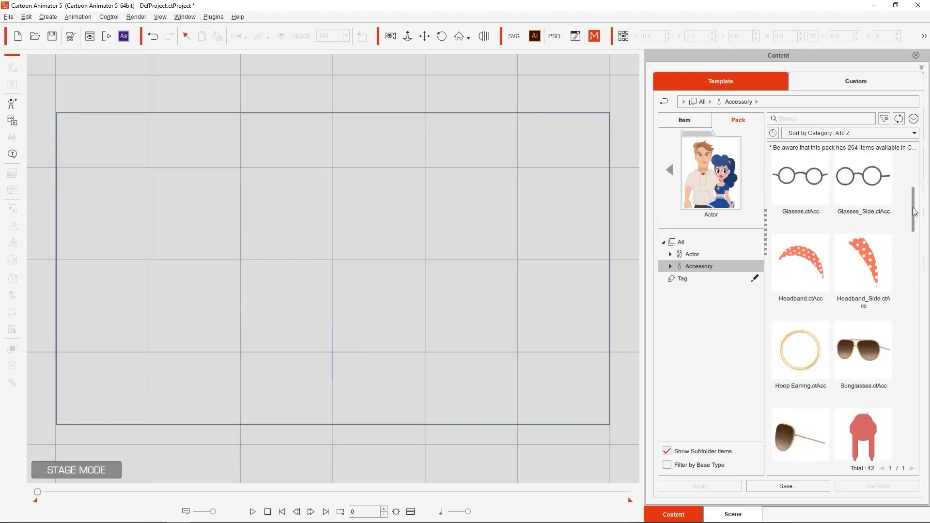
left_click_drag(915, 212, 911, 347)
left_click(722, 255)
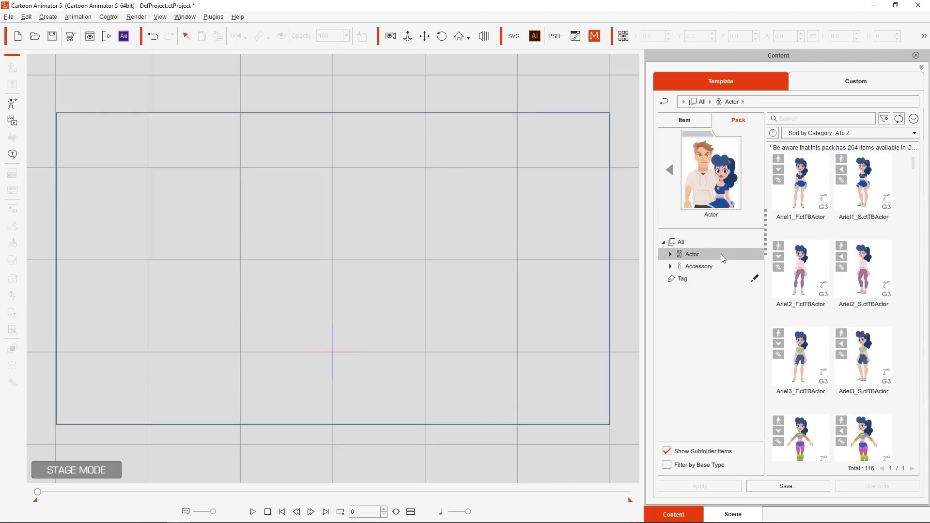
left_click_drag(917, 167, 917, 180)
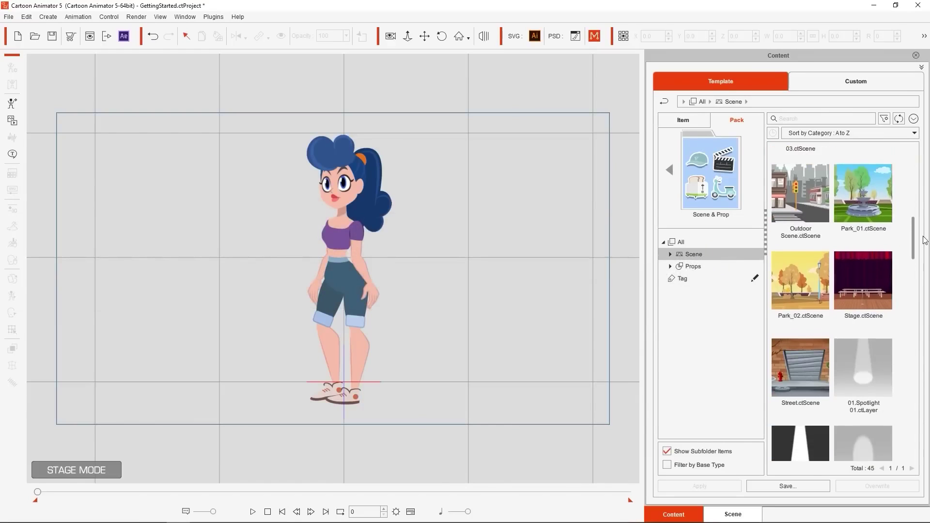
scroll(843, 238, "up", 2)
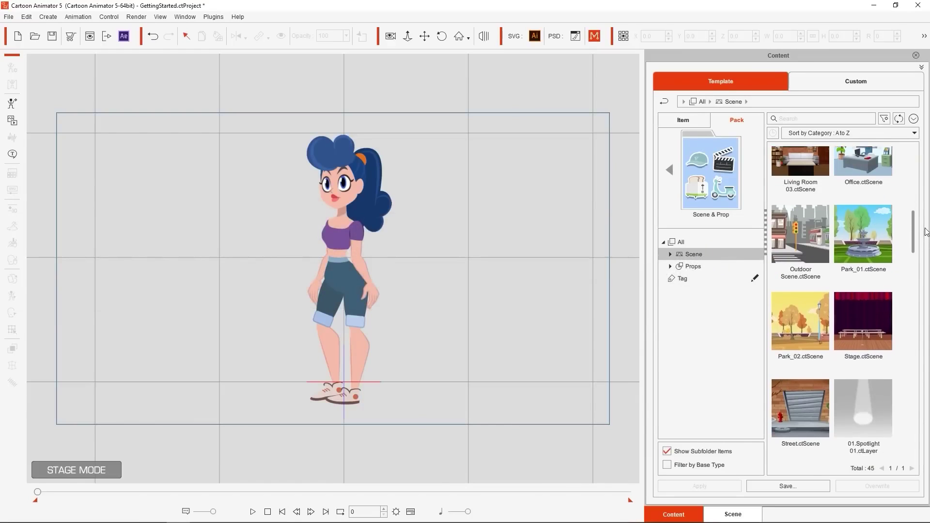
left_click(707, 266)
left_click_drag(914, 159, 908, 236)
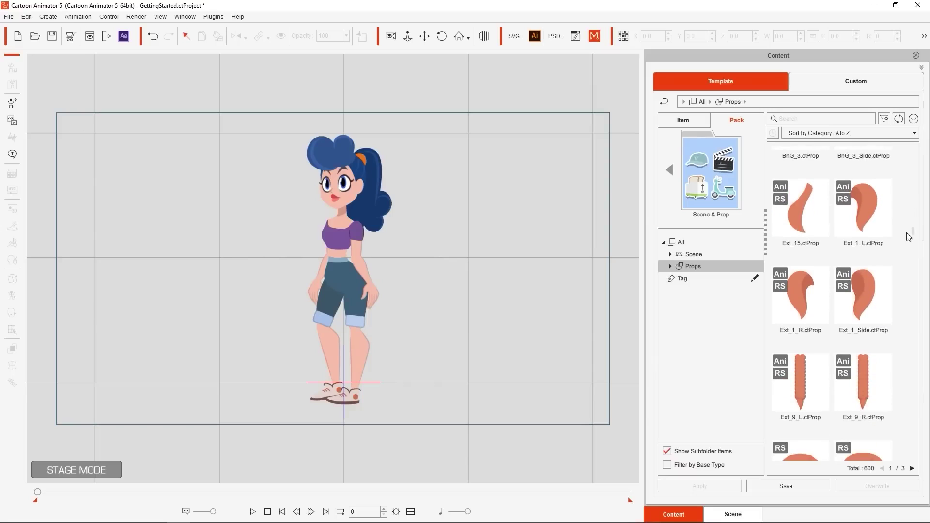
left_click(671, 267)
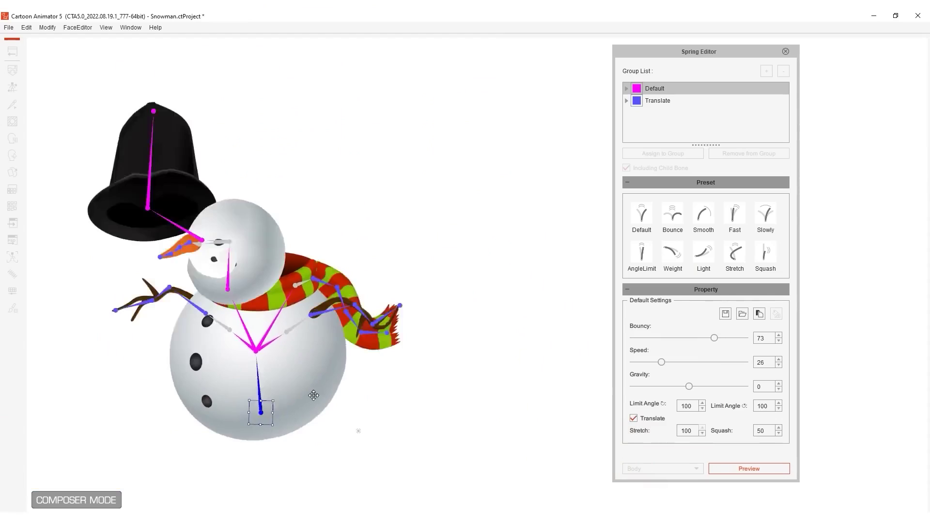
Swing the snowman and cat on stage so their spring parts bounce, then bring up the colour picker
left_click_drag(315, 396, 345, 442)
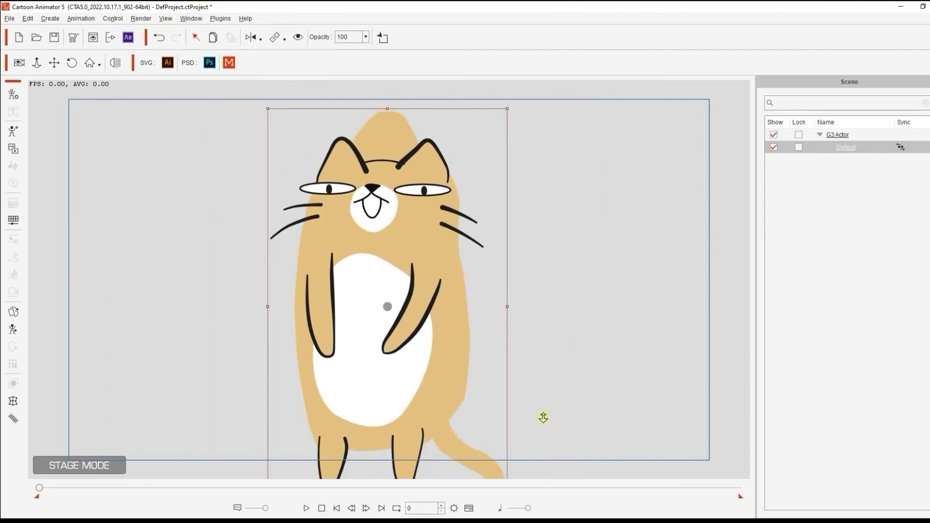
left_click_drag(542, 415, 511, 319)
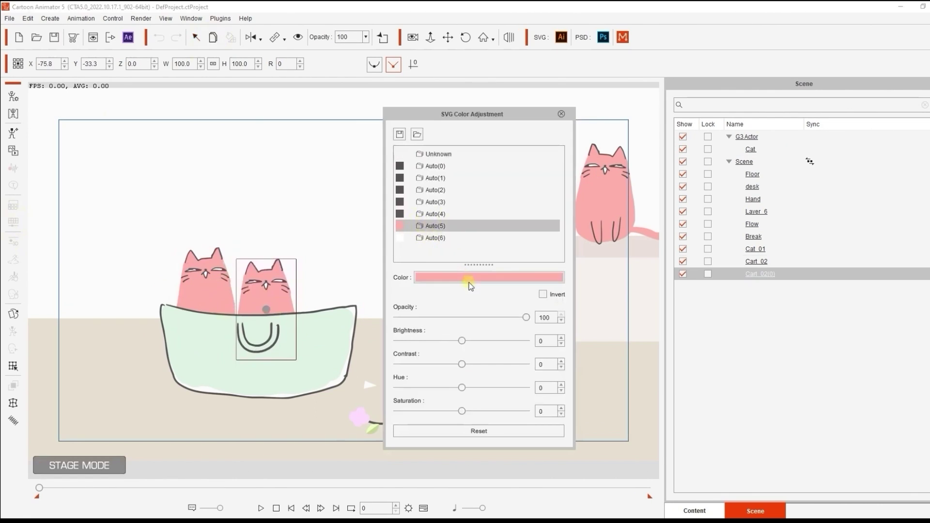
left_click(469, 281)
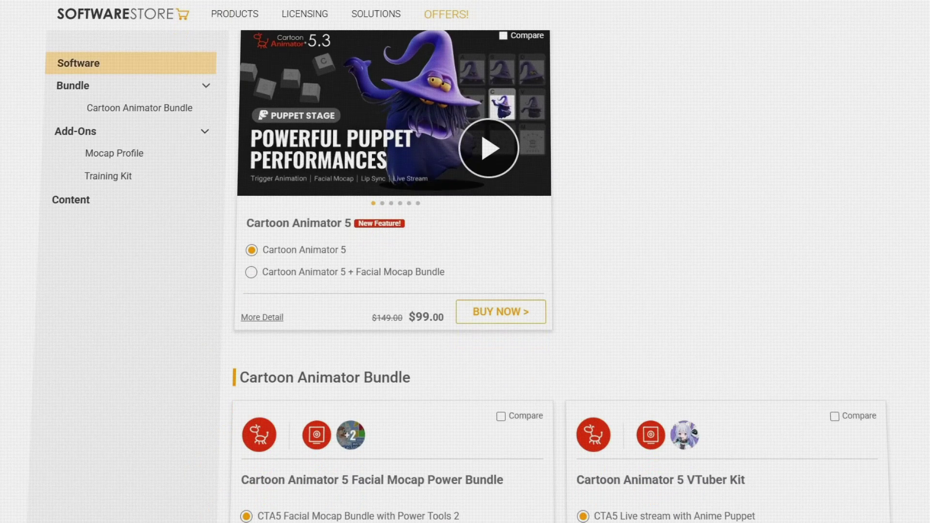
Scroll down to the Bundle and Mocap Profile sections, showing Webcam ($59) and iPhone Live Face ($200)
scroll(465, 262, "down", 3)
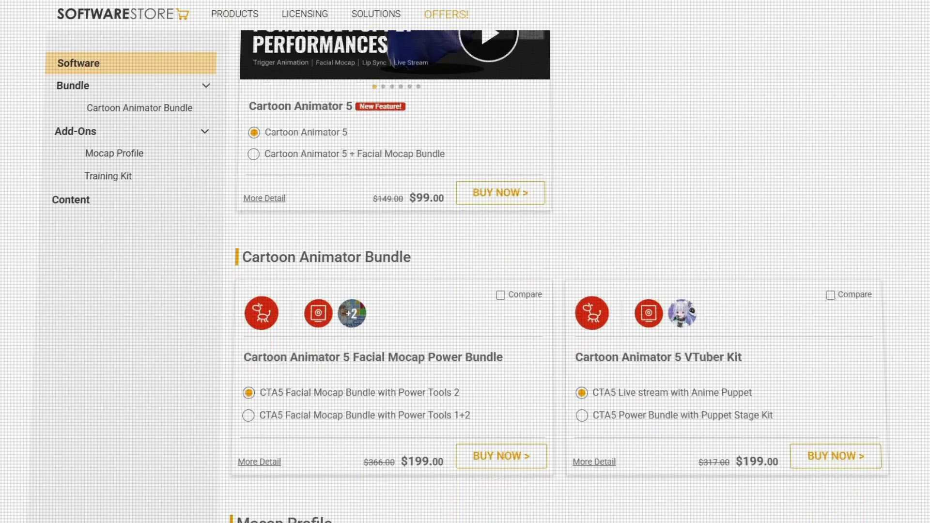
scroll(465, 262, "down", 2)
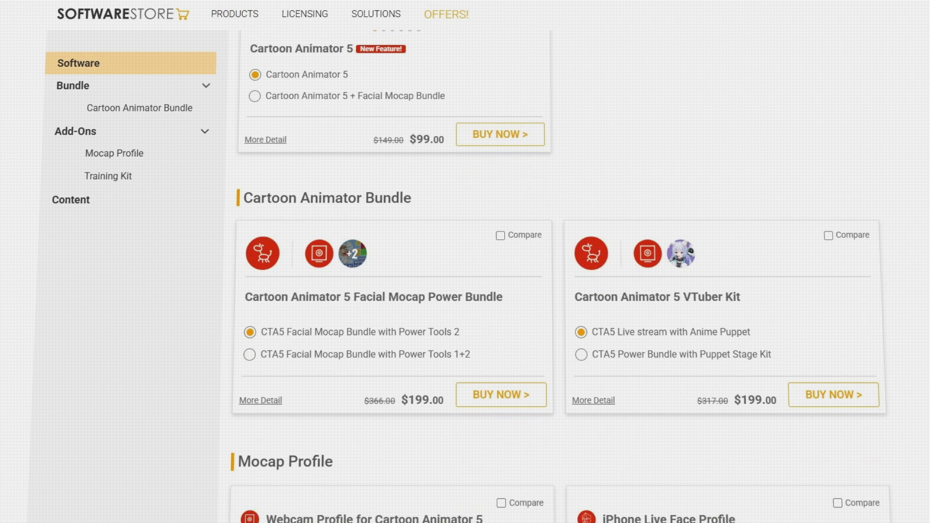
scroll(466, 261, "down", 2)
scroll(465, 262, "down", 4)
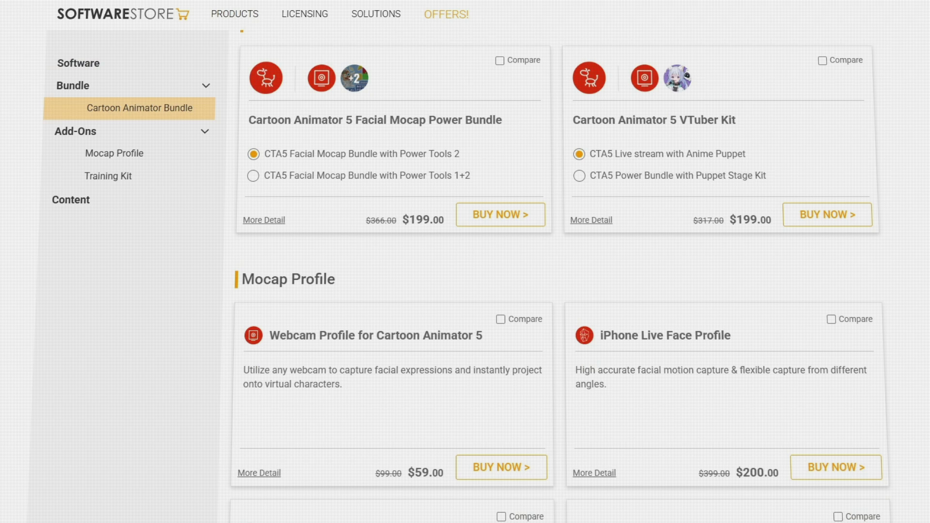
scroll(466, 262, "down", 2)
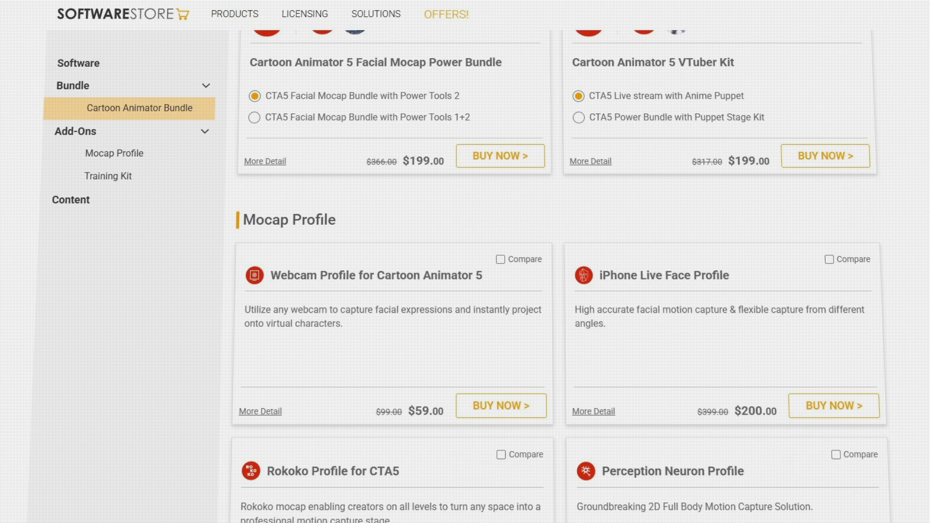
scroll(465, 262, "down", 4)
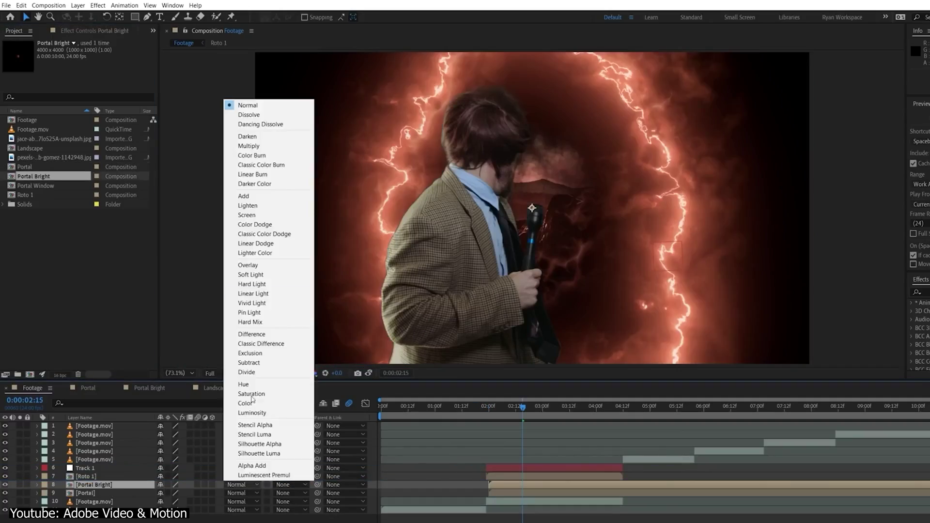
Apply a new blend mode to the portal layer, scrub the skull's bounce, and show its speed graph
left_click(239, 214)
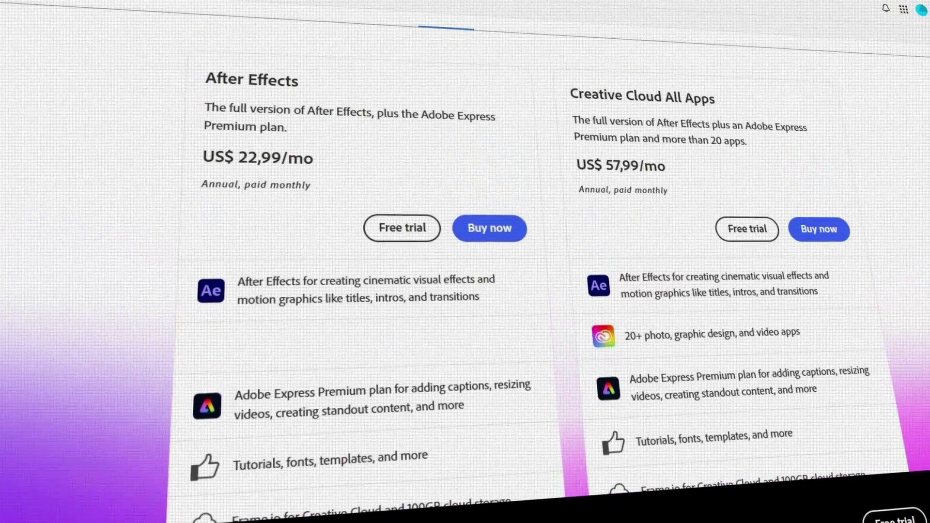
scroll(465, 291, "down", 3)
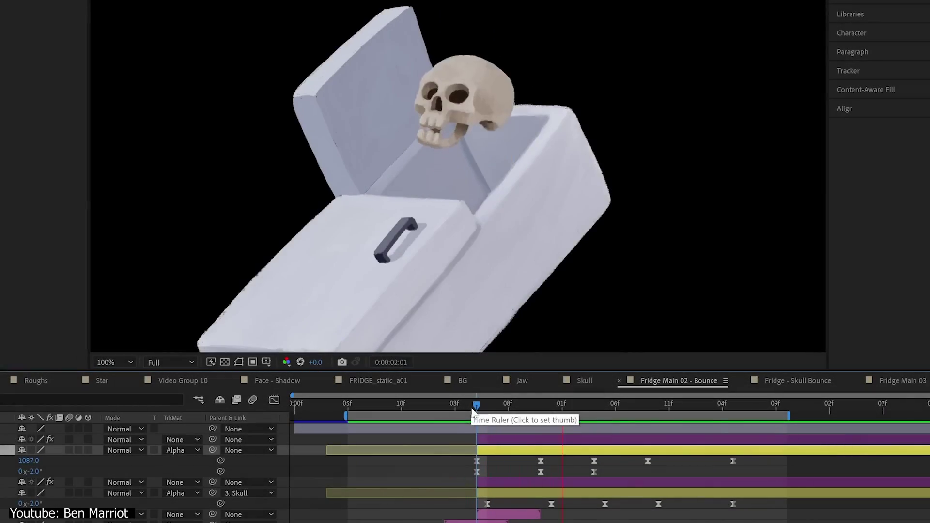
left_click_drag(516, 407, 556, 403)
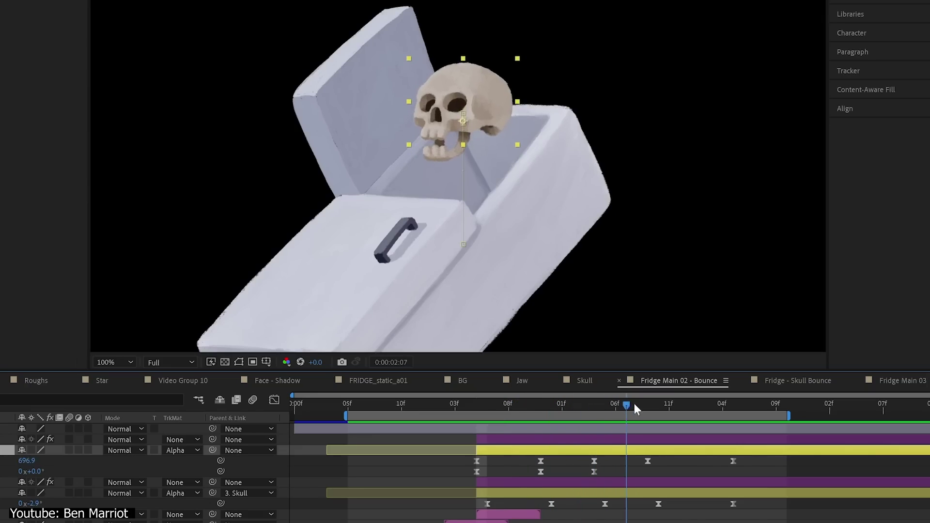
key("shift+F3")
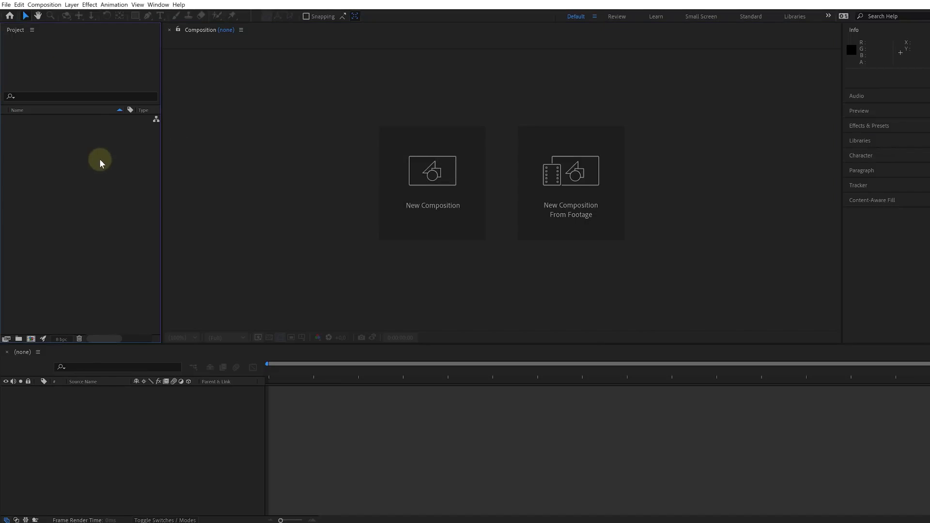
Widen the Effects & Presets panel, toggle the Vignette layer, and graph the C_Head Rotation property
left_click(159, 4)
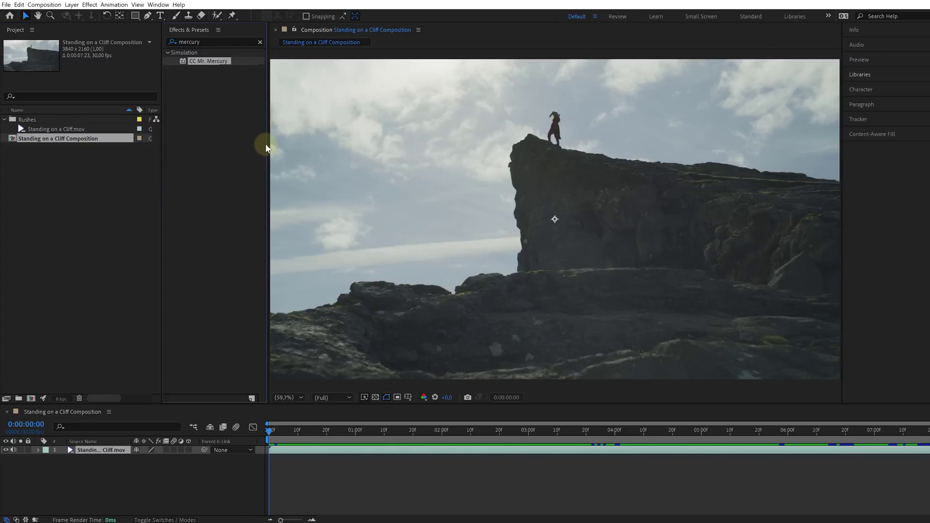
left_click_drag(268, 143, 339, 141)
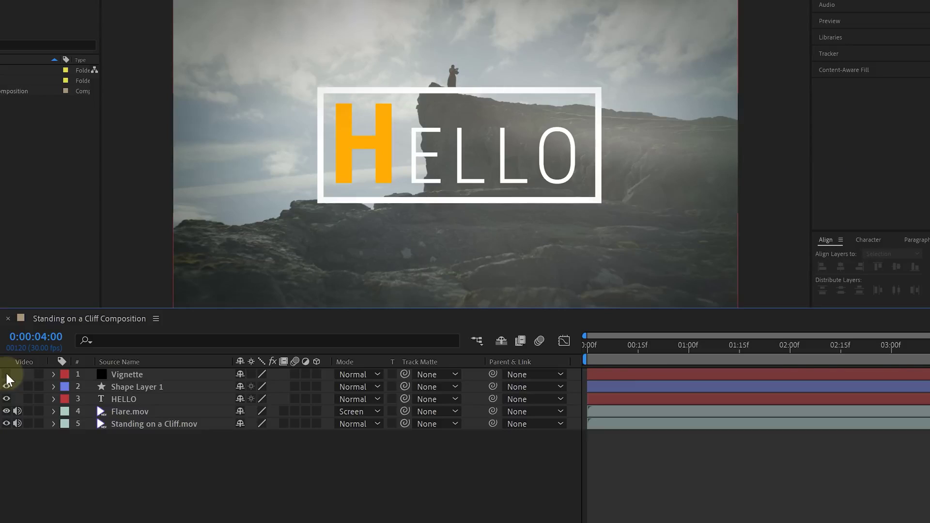
left_click(7, 375)
left_click(6, 375)
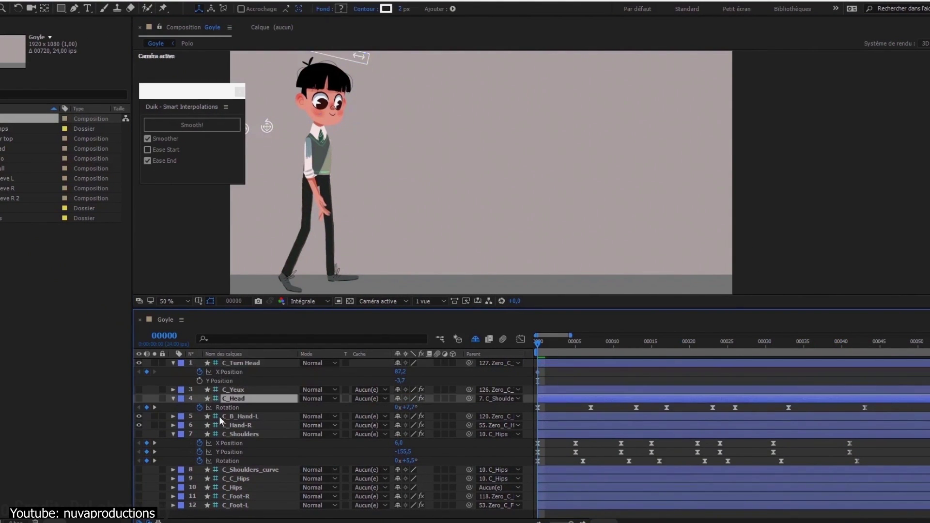
left_click(234, 408)
key("shift+F3")
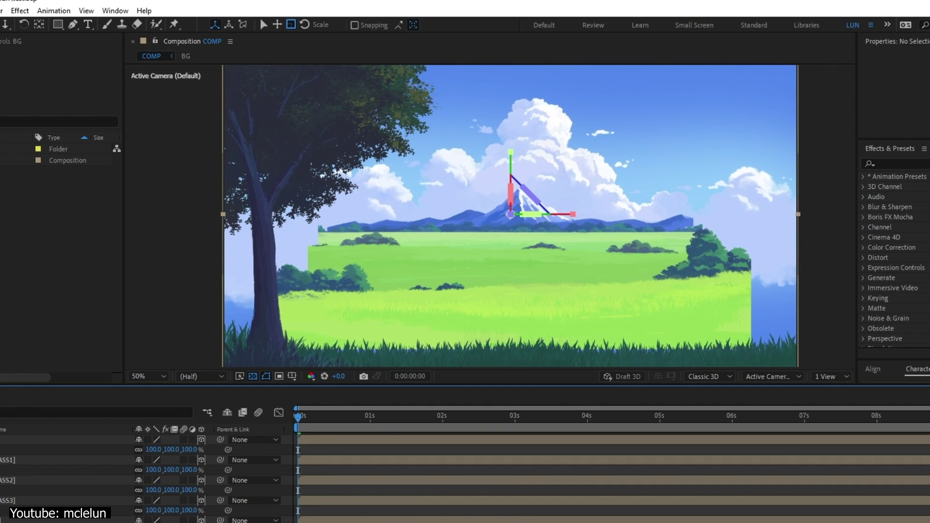
Scale the mountain layer to 149% and the GRASS2 layer to 142%
left_click(511, 291)
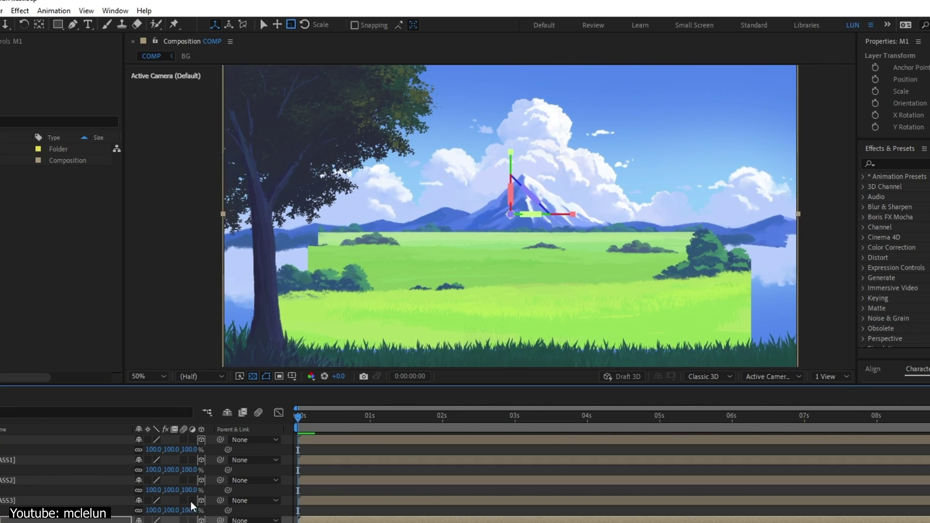
left_click_drag(154, 510, 218, 510)
left_click_drag(154, 490, 199, 470)
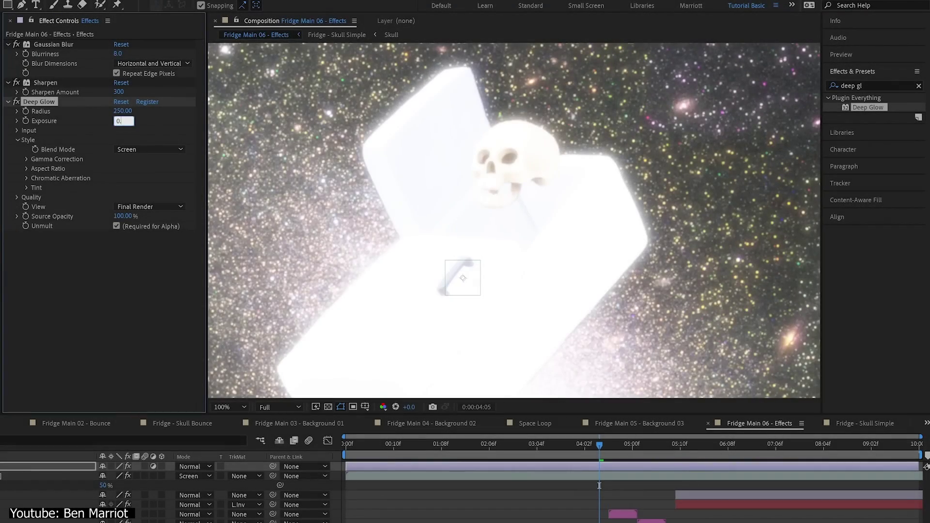
Set Deep Glow exposure to 0.40, close the mask around the face, and rotate the arm outward
type("4")
key("Return")
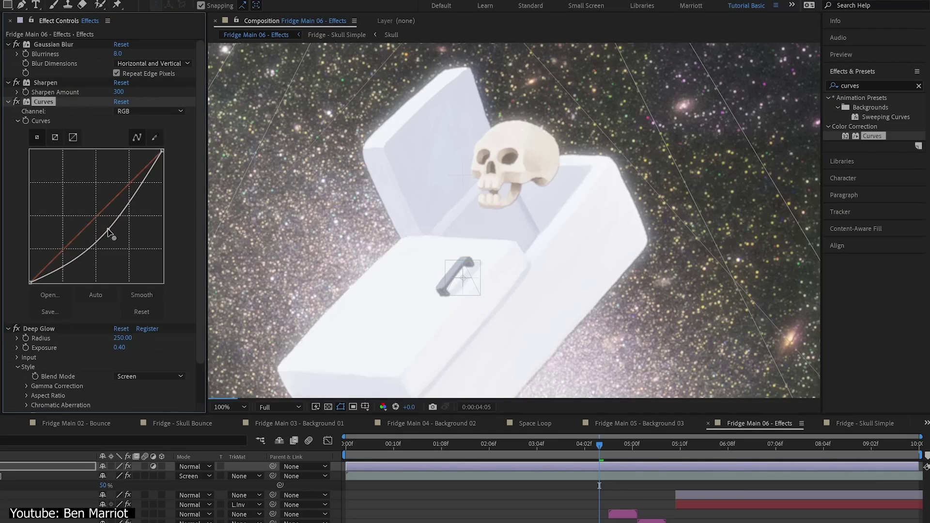
scroll(103, 223, "down", 1)
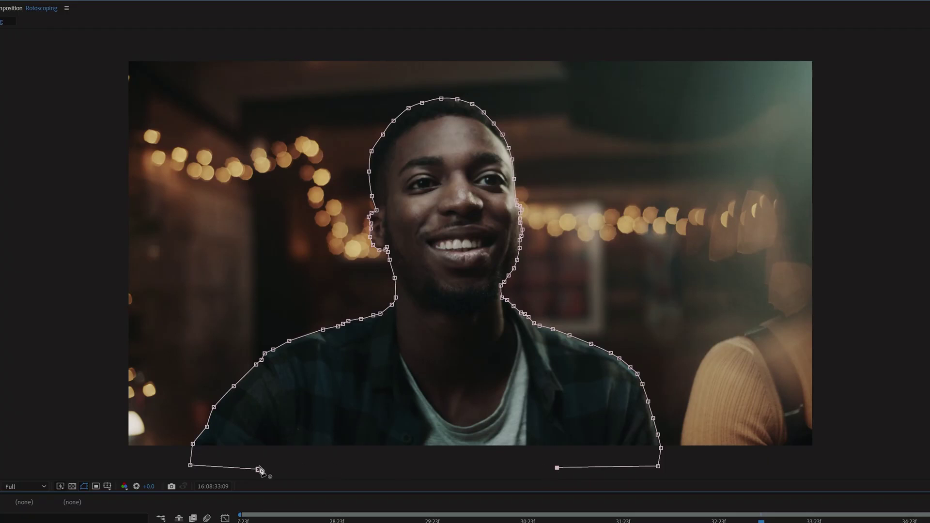
left_click(258, 469)
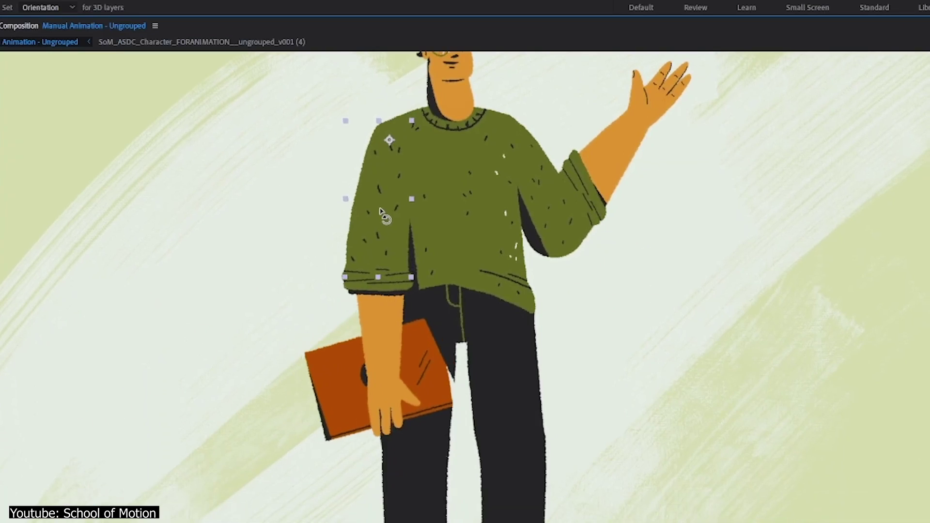
left_click_drag(383, 213, 377, 214)
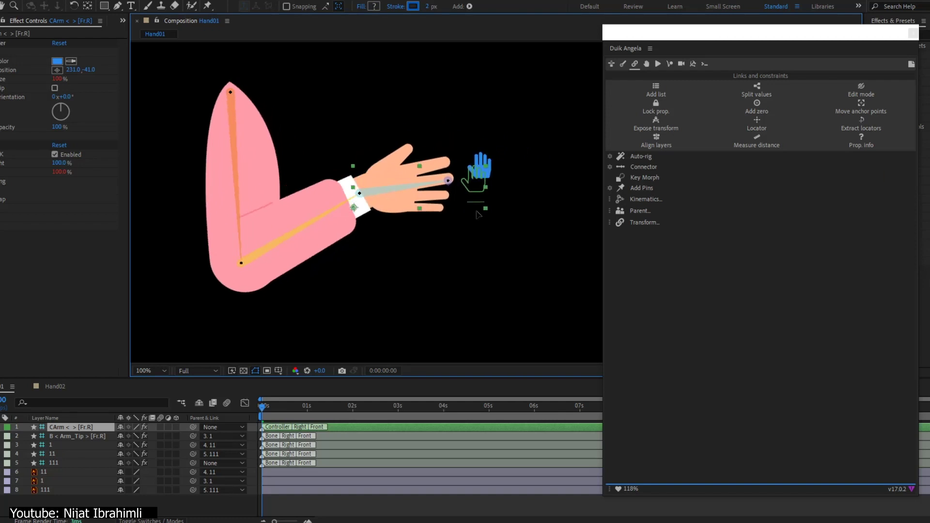
Swing the rigged arm down with the Duik hand controller, then scrub through the glowing switch animation
left_click_drag(551, 135, 493, 250)
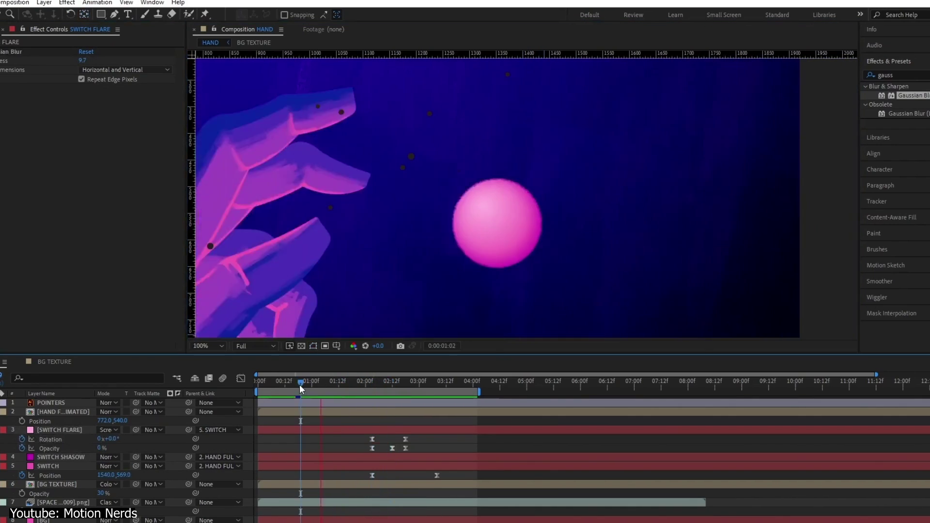
left_click_drag(299, 385, 387, 385)
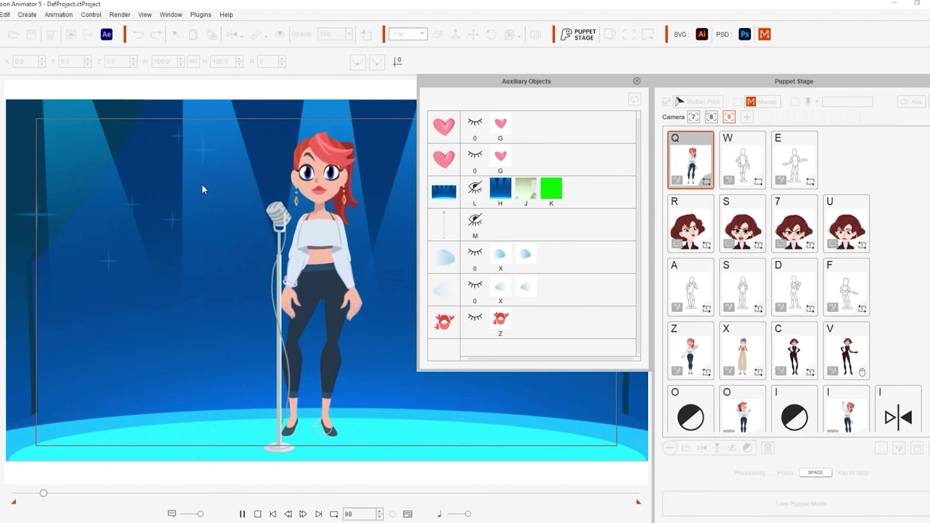
Stop the preview, move the character further right across the street scene, and replay it
key("j")
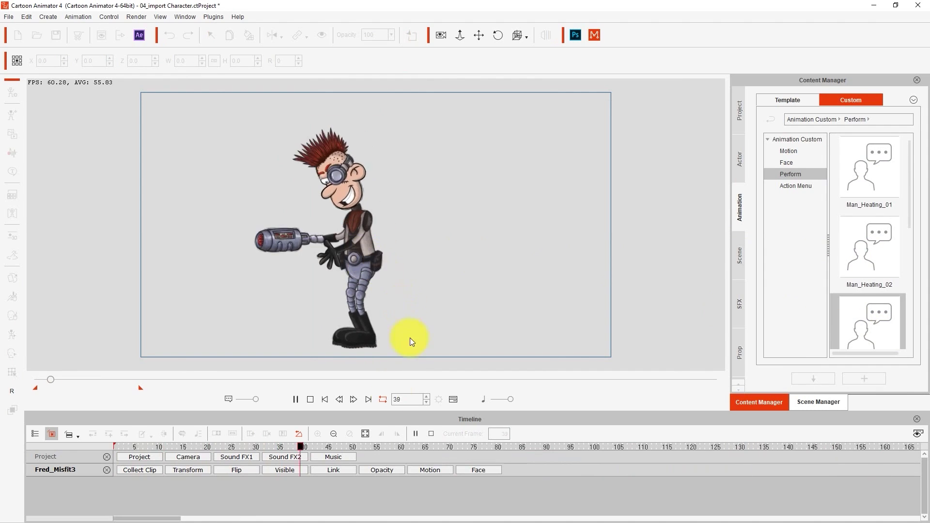
left_click(311, 401)
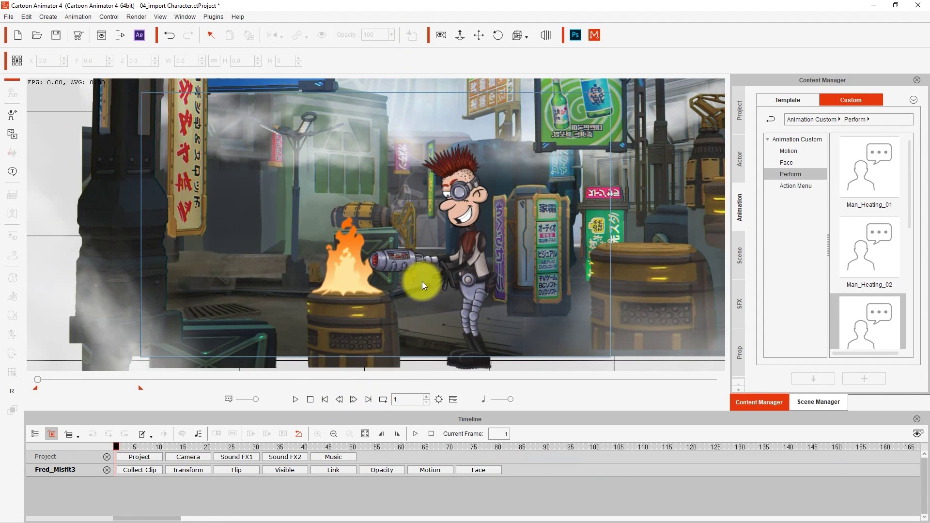
left_click(467, 266)
left_click_drag(467, 266, 508, 278)
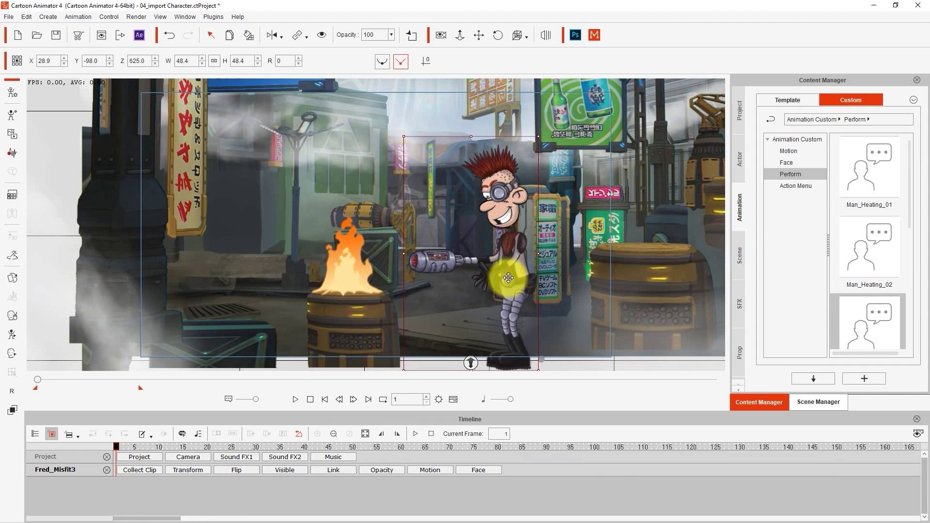
left_click(297, 399)
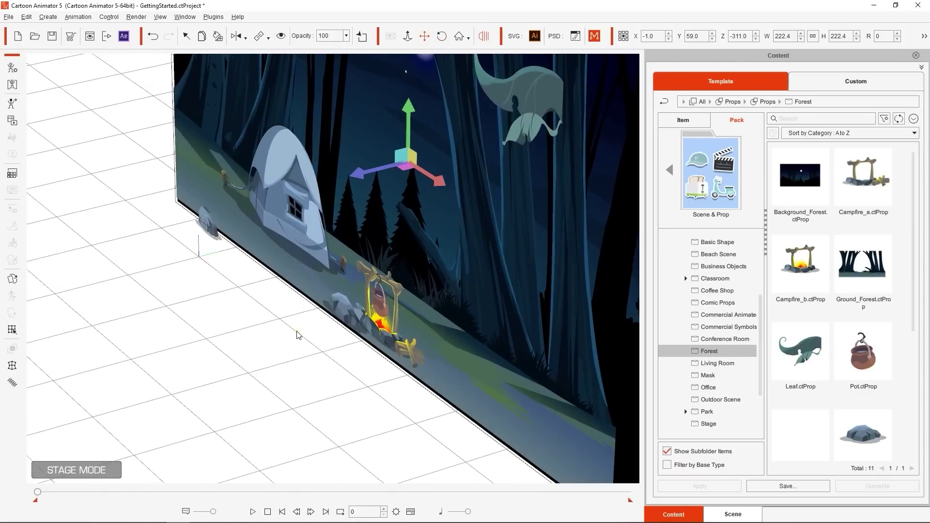
In the forest scene, move the campfire down-left and the tent left, and turn the character's head
left_click_drag(297, 335, 203, 281)
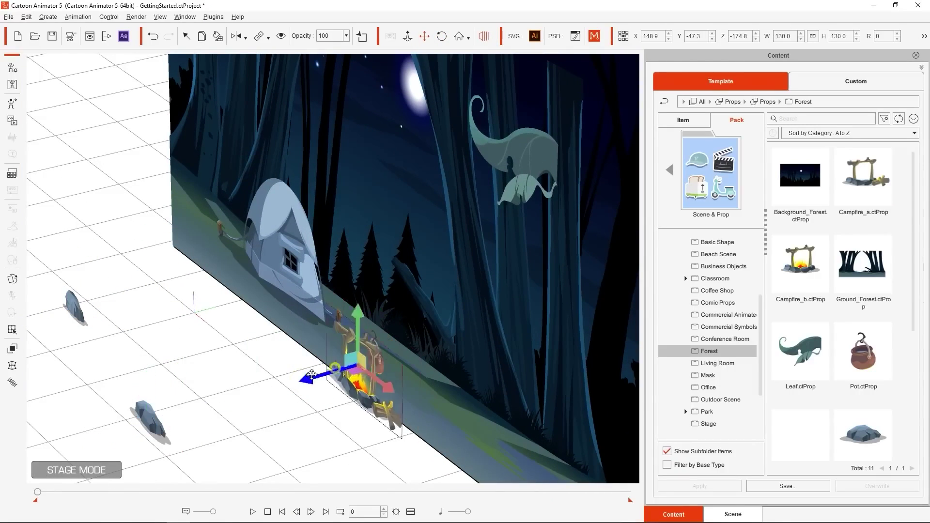
left_click_drag(312, 375, 219, 403)
left_click_drag(234, 304, 155, 324)
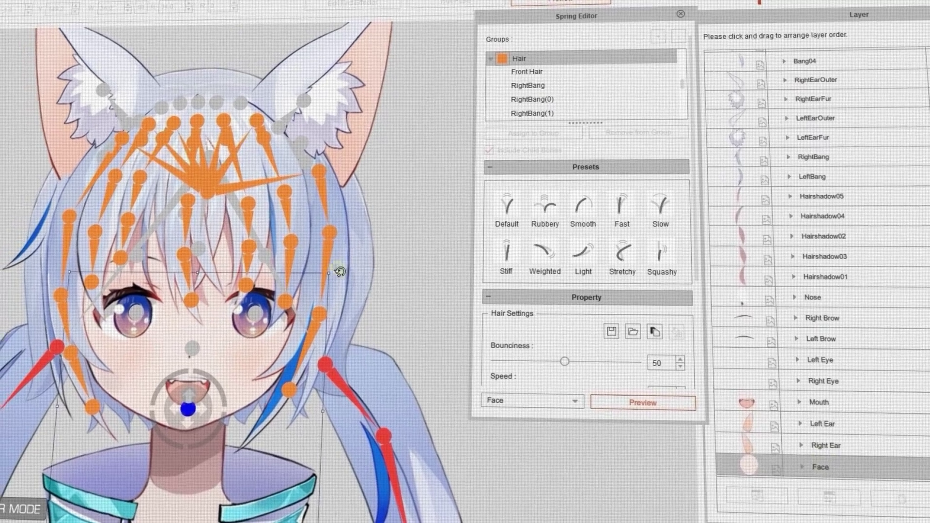
left_click_drag(340, 272, 339, 287)
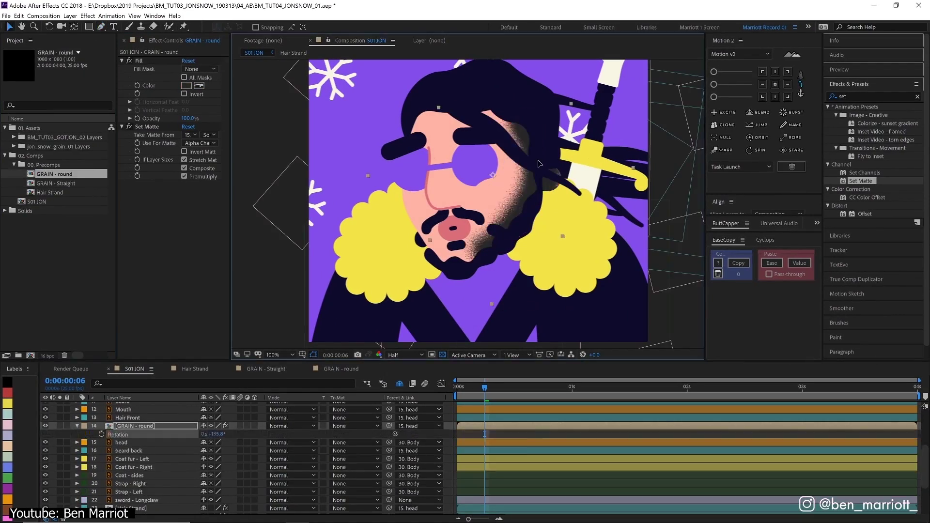
Set the GRAIN layer's matte, then preview the supergirl hair animation from 0:00:01:00 to 0:00:02:03
key("BackSpace")
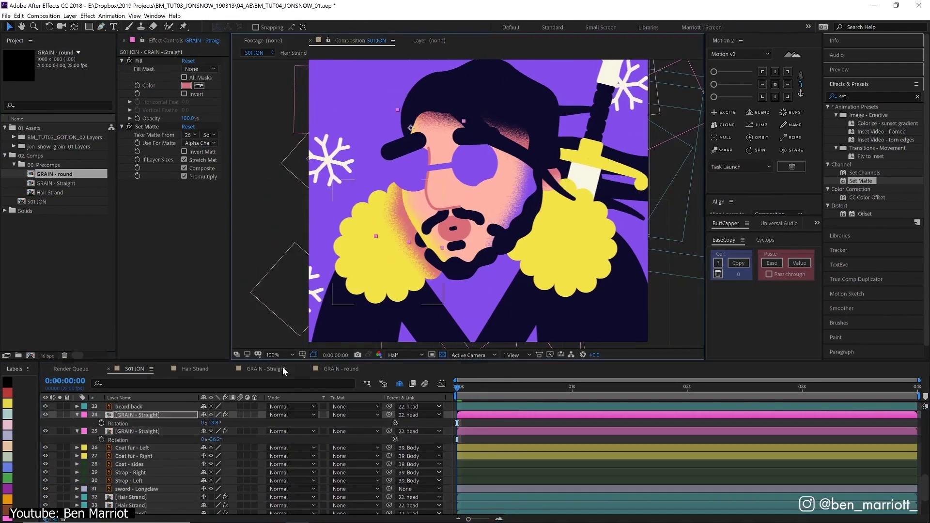
key("Down")
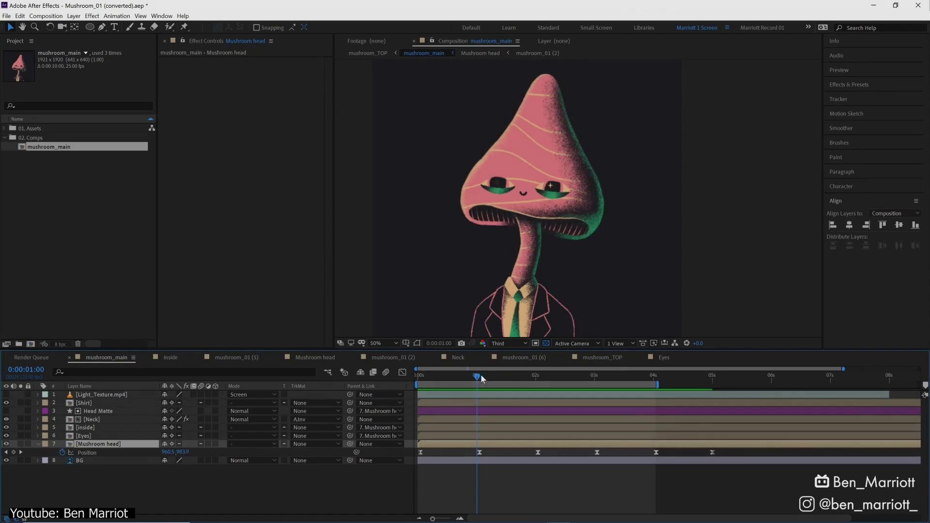
left_click_drag(482, 379, 550, 384)
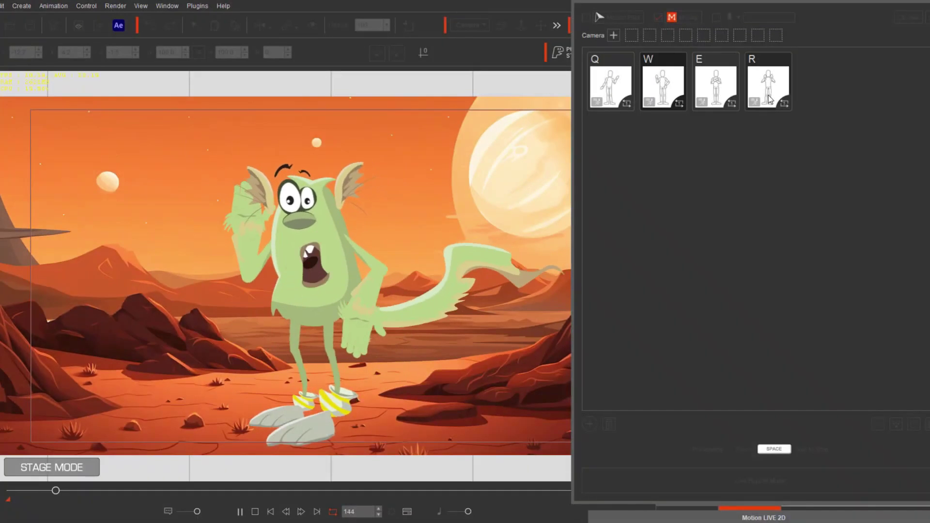
Switch the character from head-scratching to the waving motion with the Q hotkey
key("q")
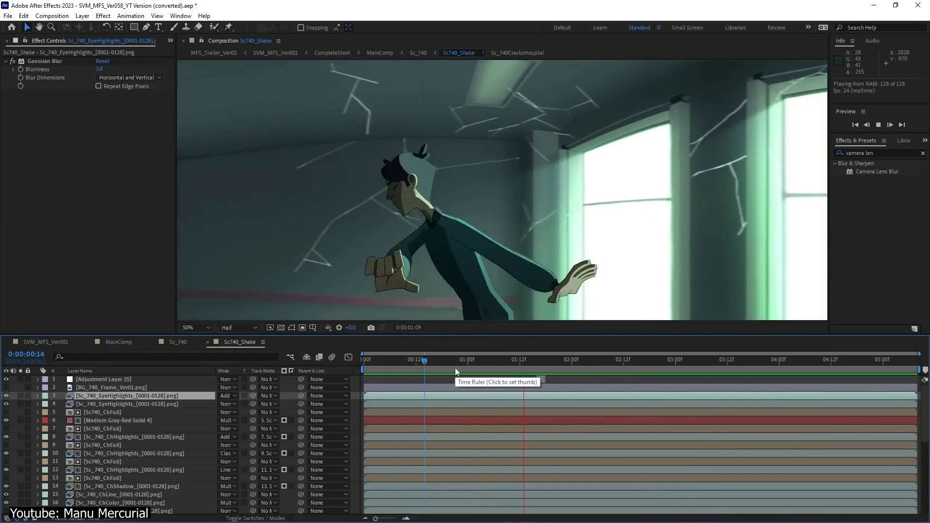
Stop the cracking-room preview at 0:00:05:02 and shift the logo's Position keyframe later
left_click(886, 371)
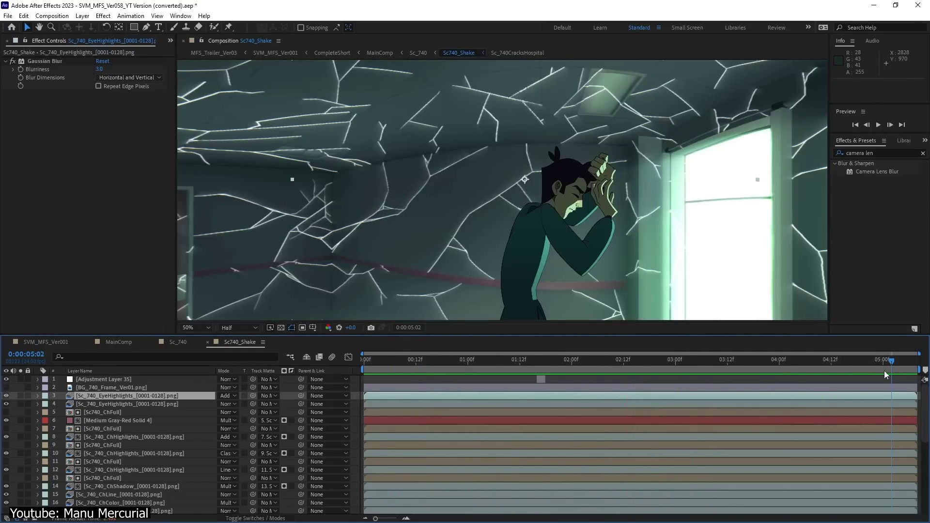
left_click_drag(829, 367, 582, 370)
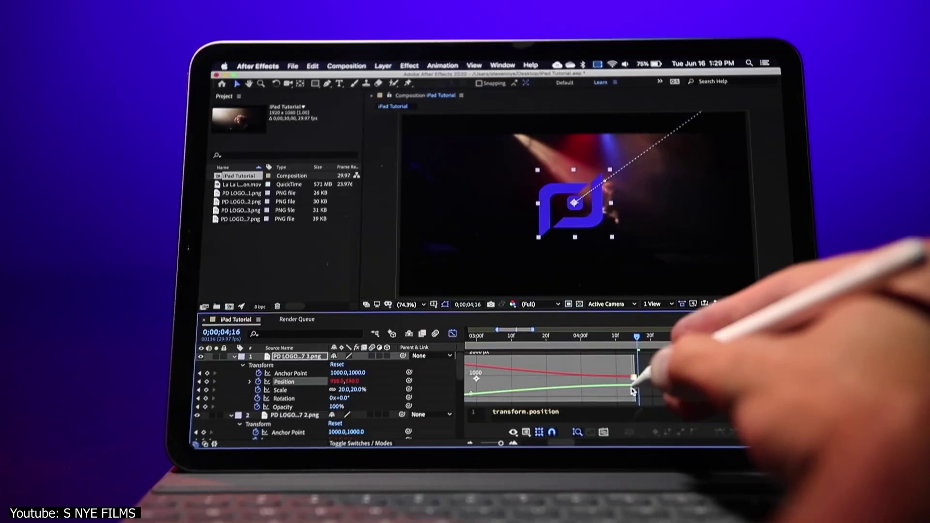
left_click_drag(693, 383, 716, 375)
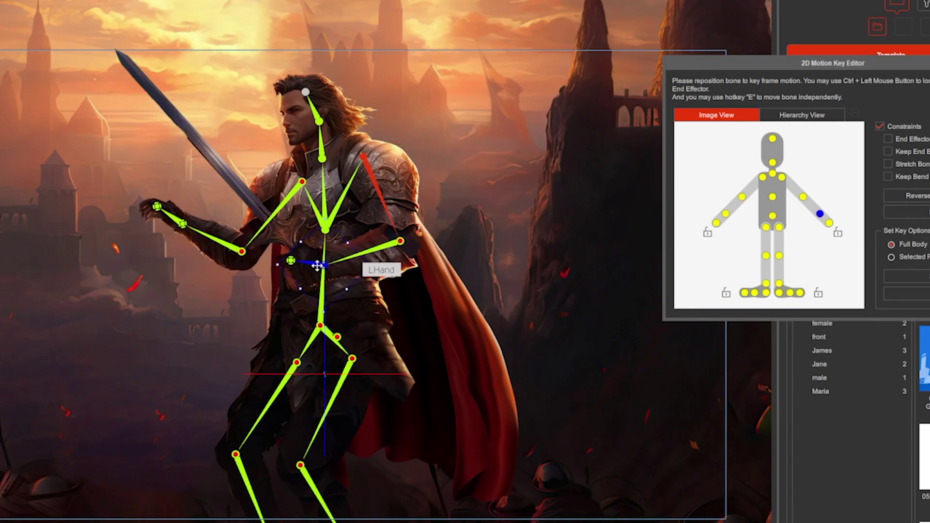
Pose the knight's left hand outward, then advance the bus scene from frame 163 into the bus shot
left_click_drag(318, 265, 342, 282)
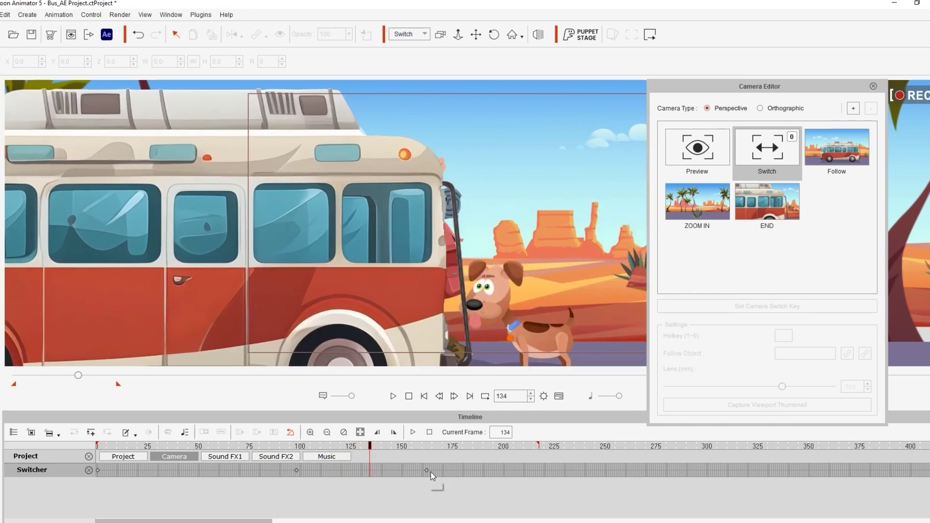
left_click(430, 471)
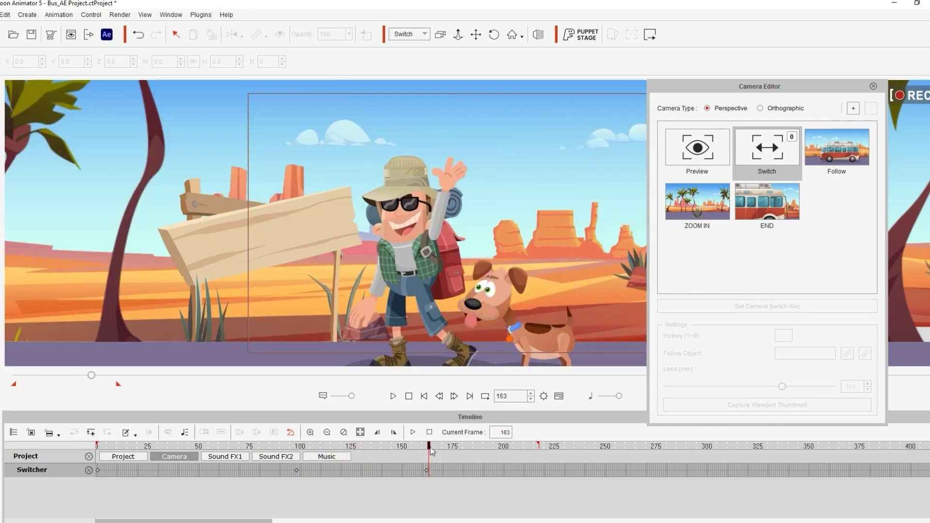
left_click_drag(430, 447, 526, 452)
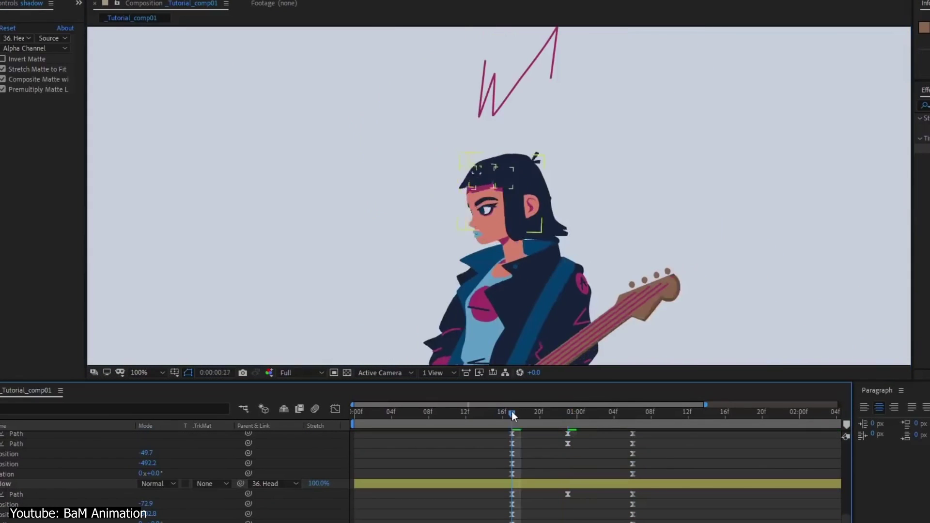
Inspect the head mask at 0:00:01:01, then show Girl Animation 5's Opacity property
mouse_move(511, 411)
left_mouse_down()
mouse_move(529, 423)
mouse_move(517, 418)
left_mouse_up()
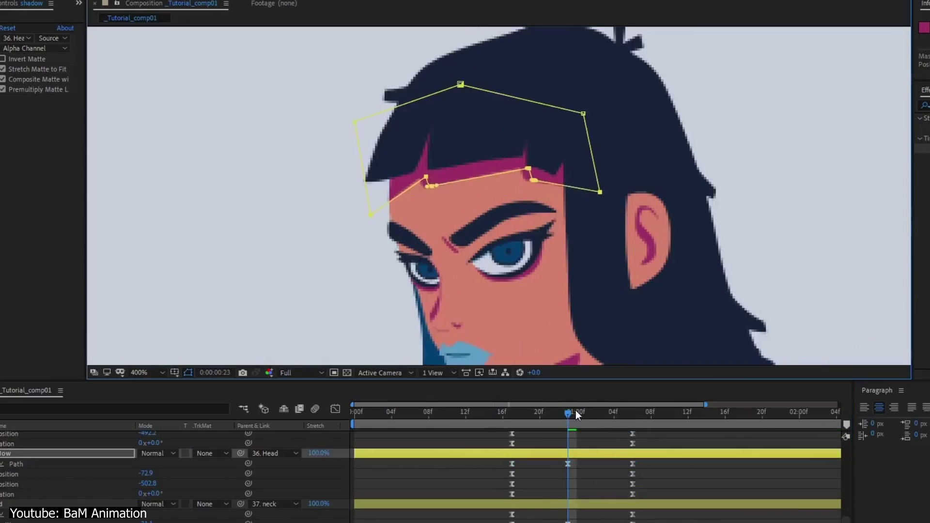
left_click_drag(575, 411, 583, 433)
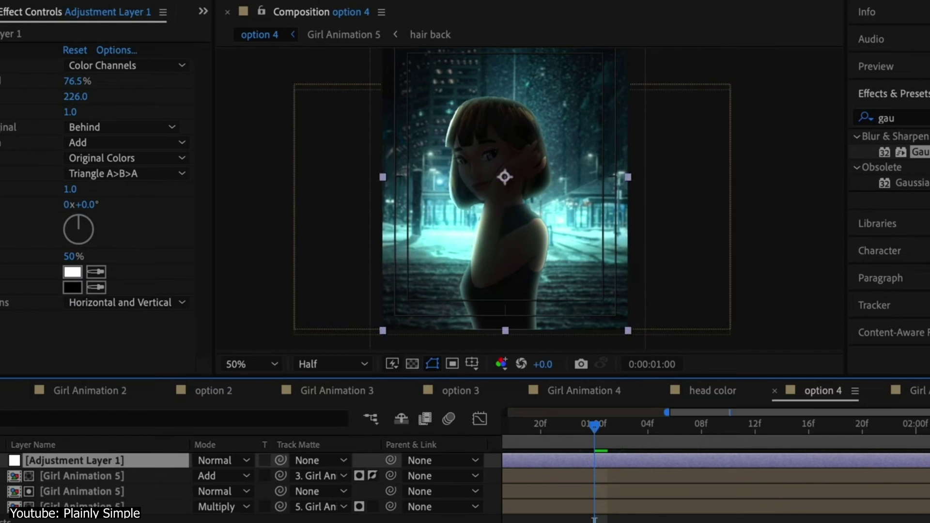
left_click(599, 448)
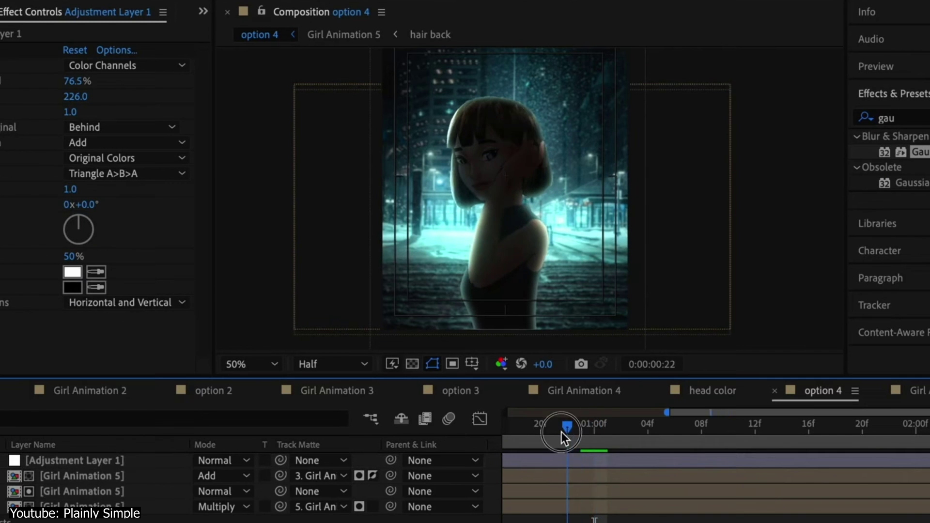
left_click(577, 476)
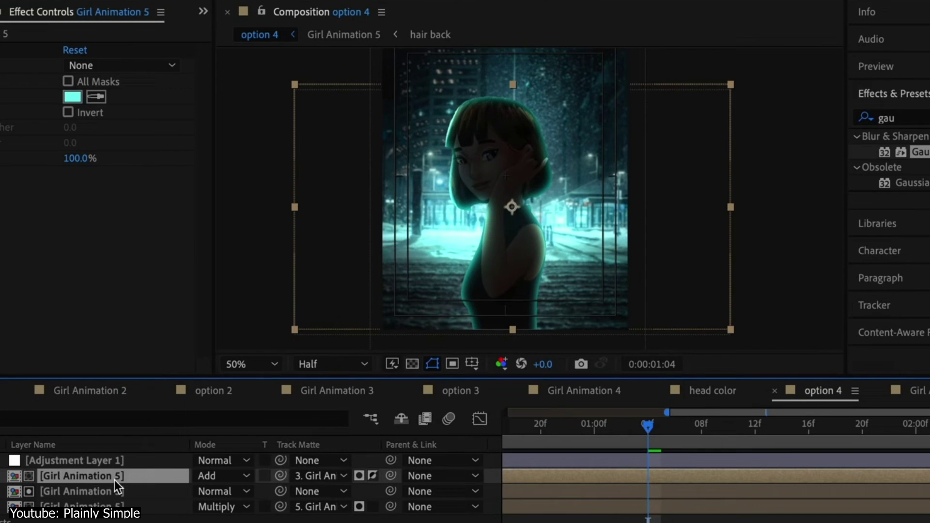
key("t")
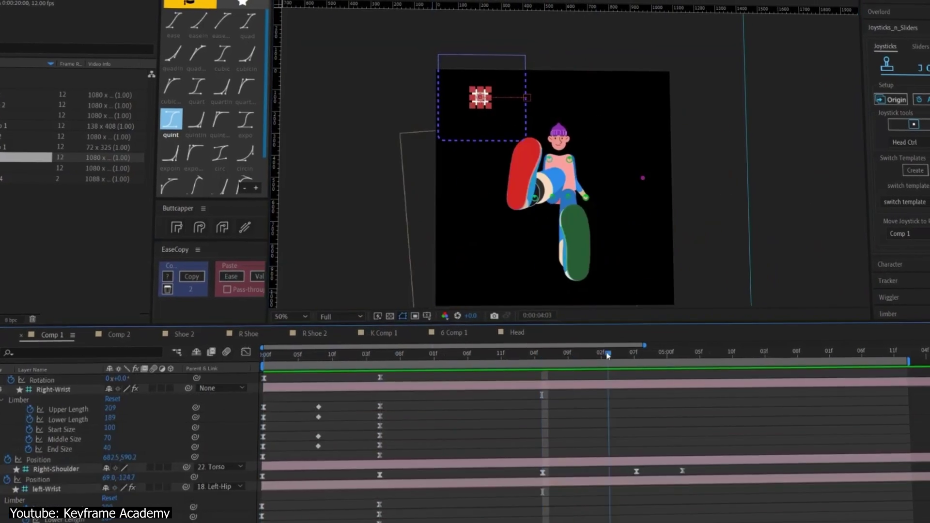
scroll(473, 80, "up", 2)
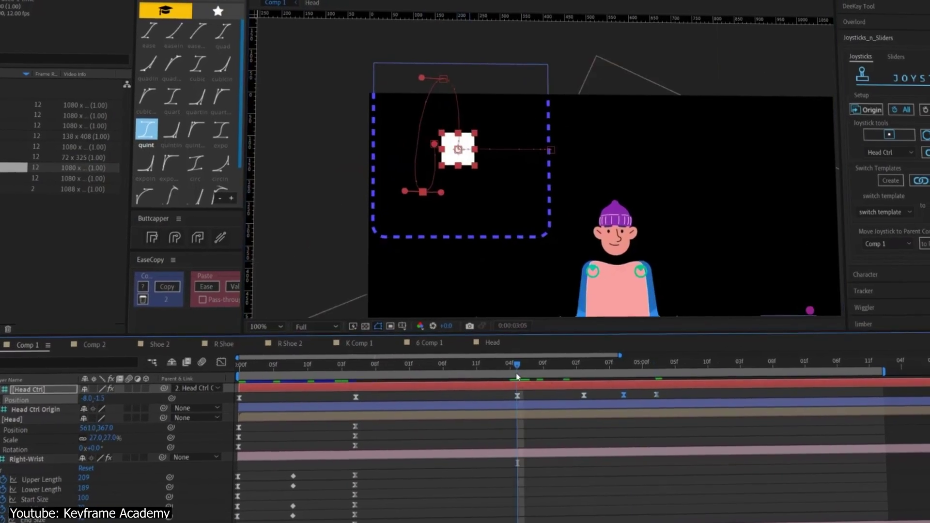
scroll(473, 81, "down", 2)
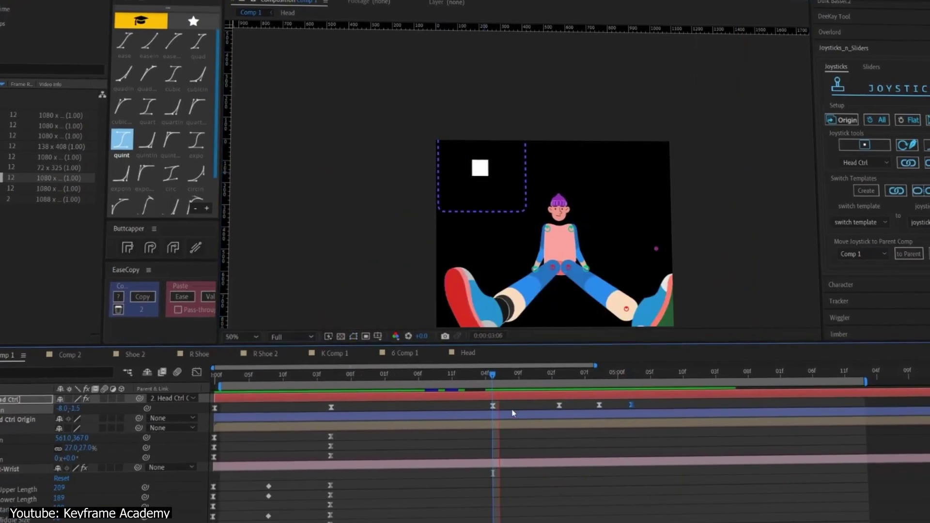